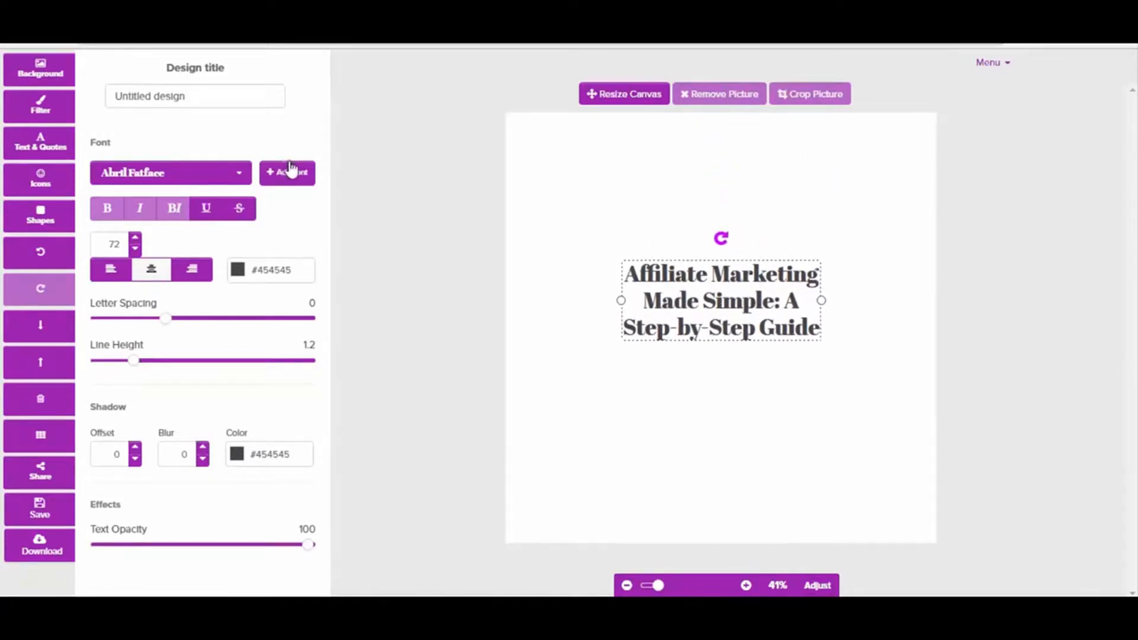
- Search the background images for "affiliate" and apply the photo of the man in a hoodie working at a computer
left_click(37, 80)
left_click(172, 292)
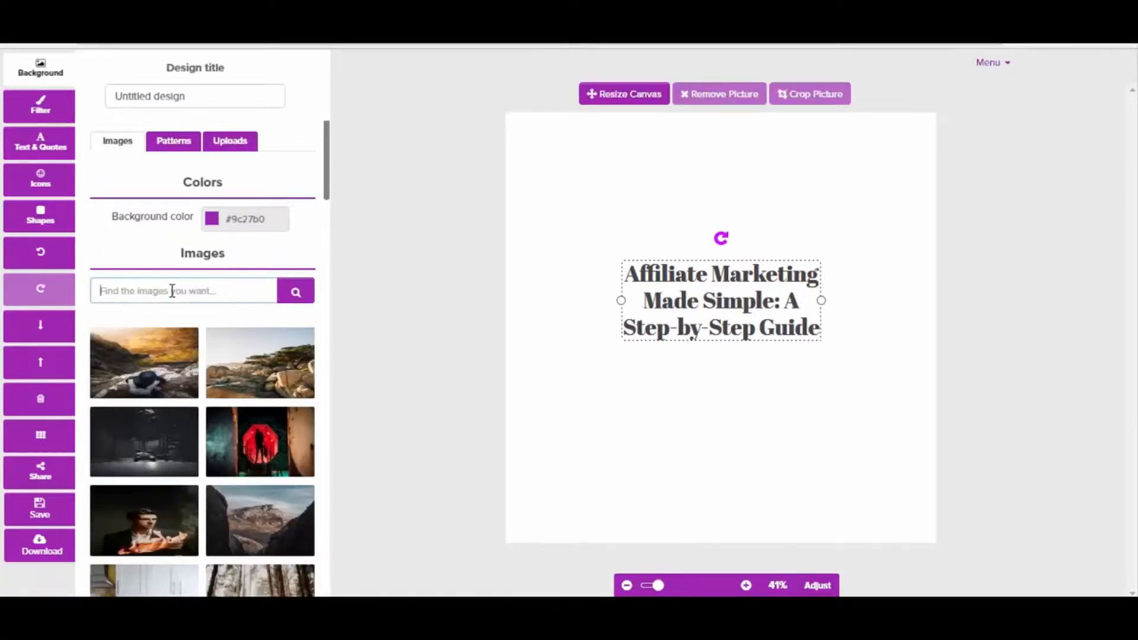
left_click(172, 291)
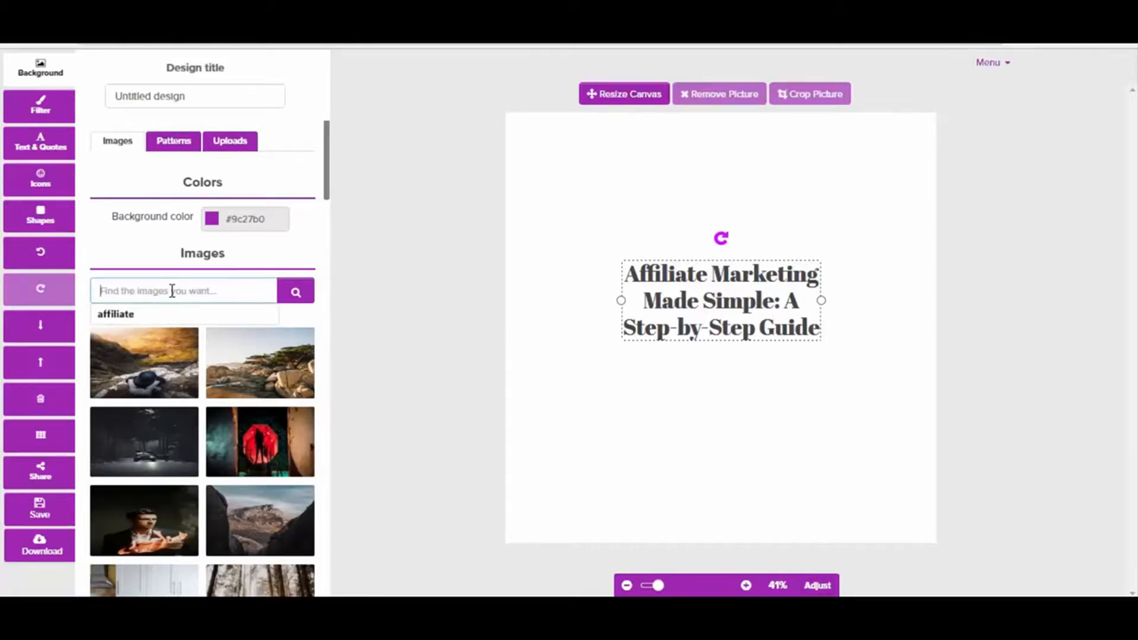
type("affiliate")
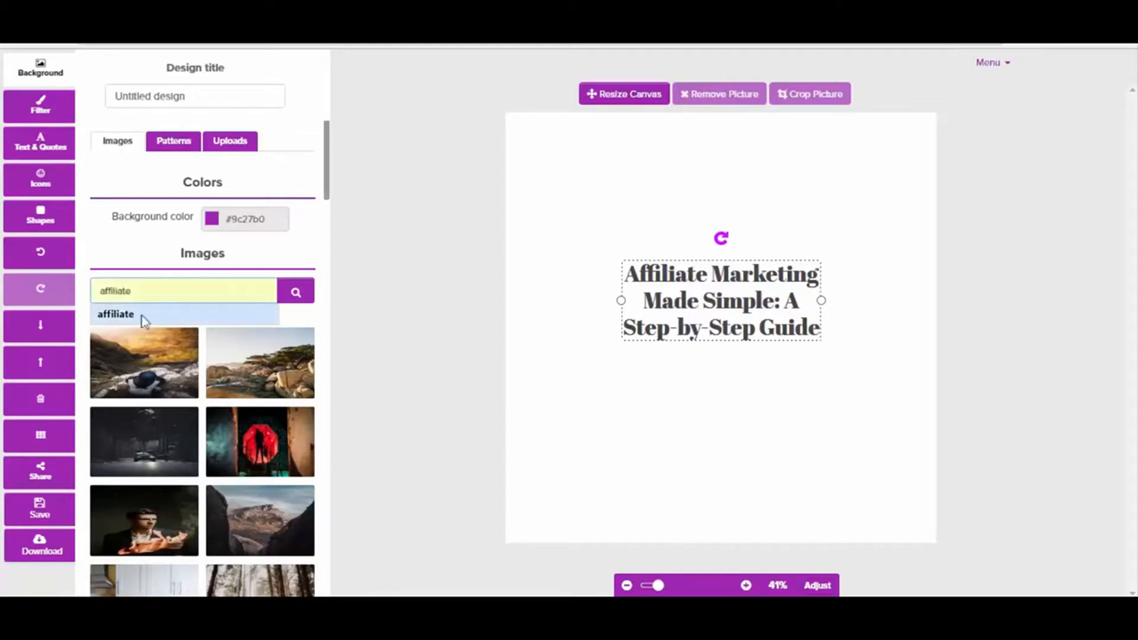
left_click(140, 316)
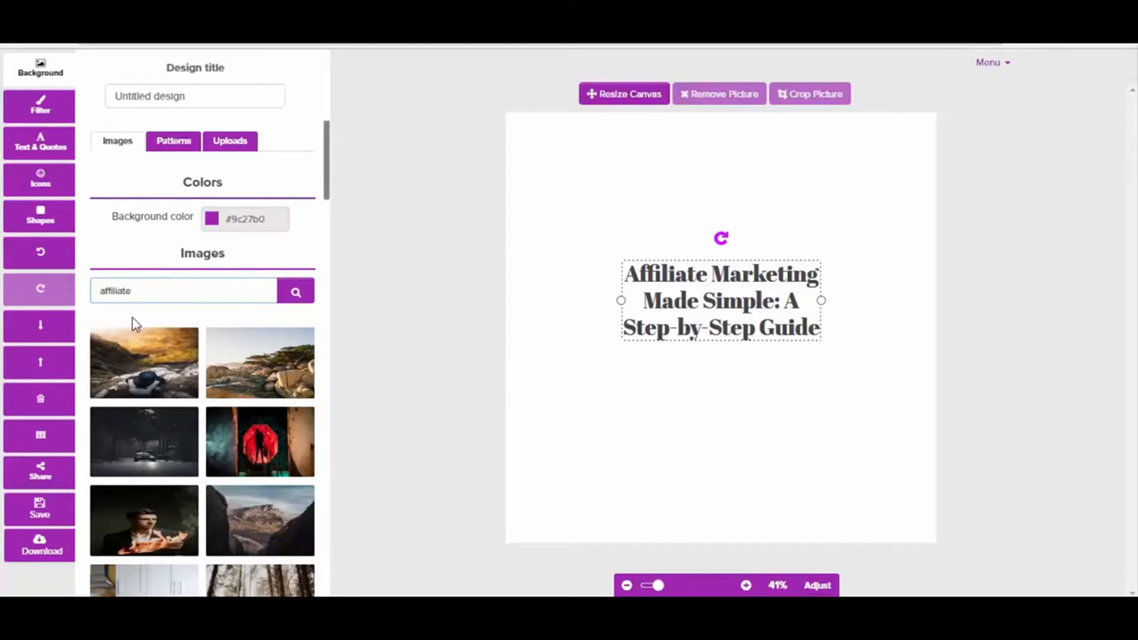
left_click(297, 296)
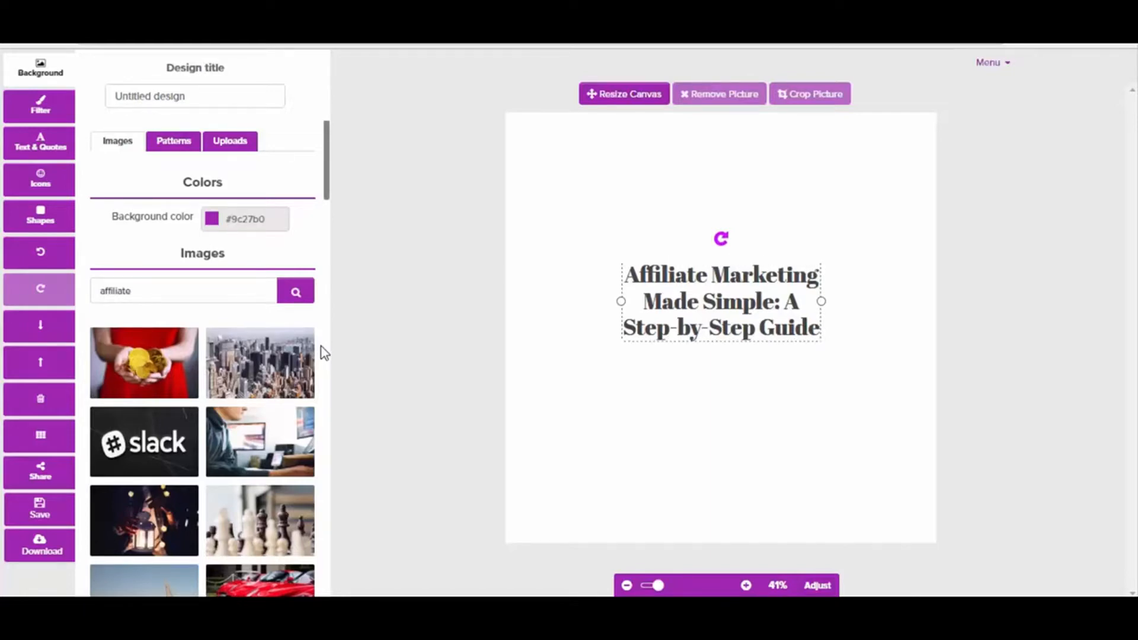
scroll(321, 346, "down", 2)
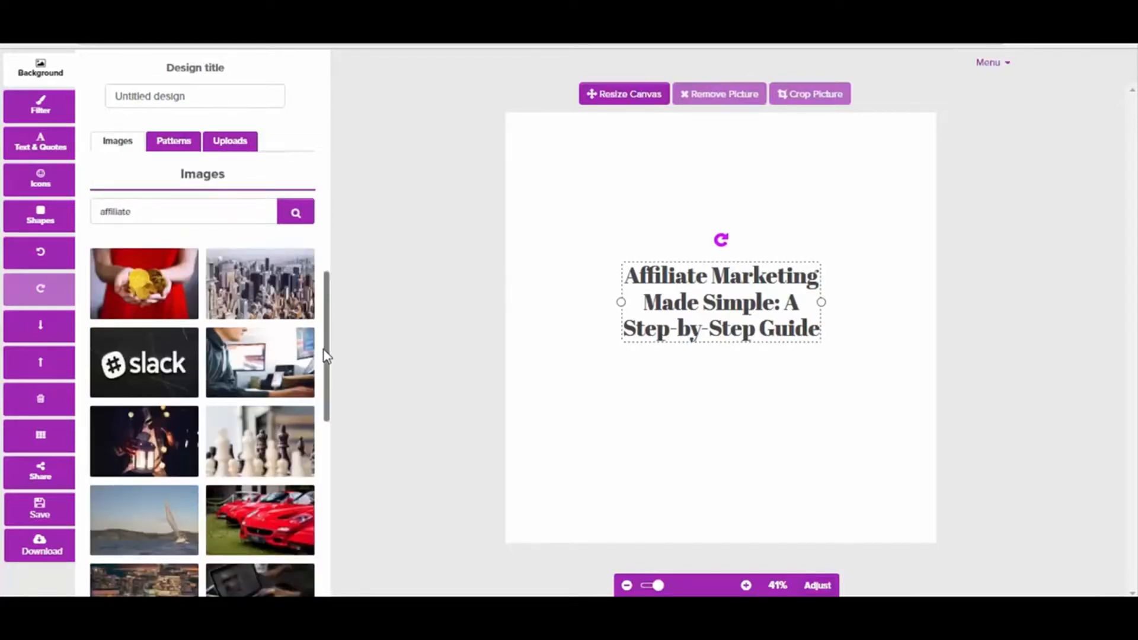
left_click_drag(328, 354, 333, 441)
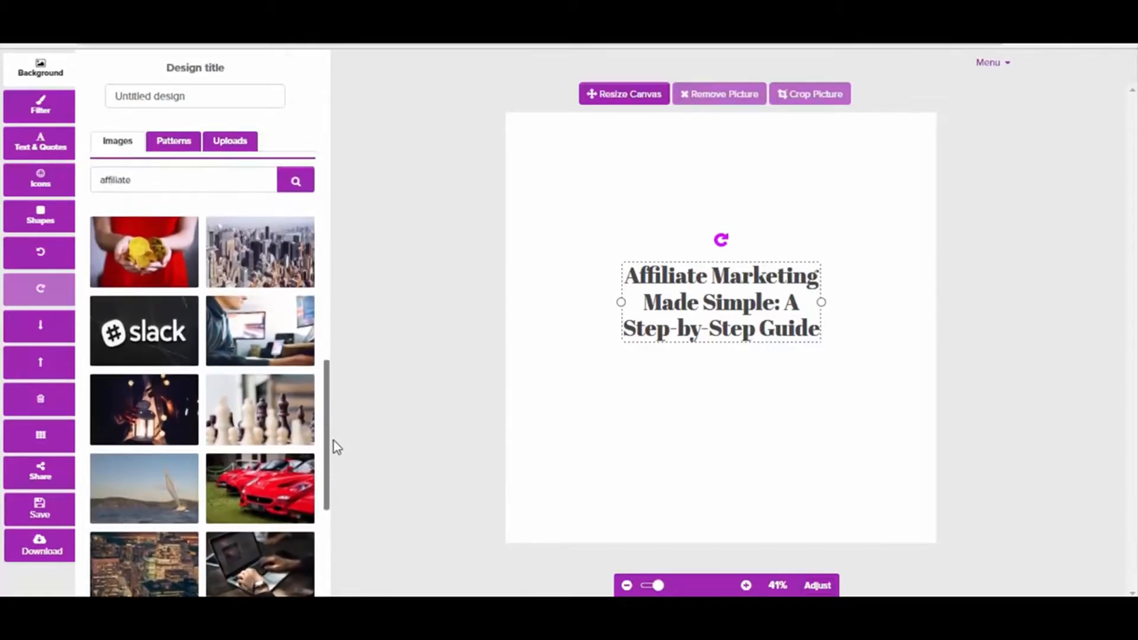
left_click(263, 327)
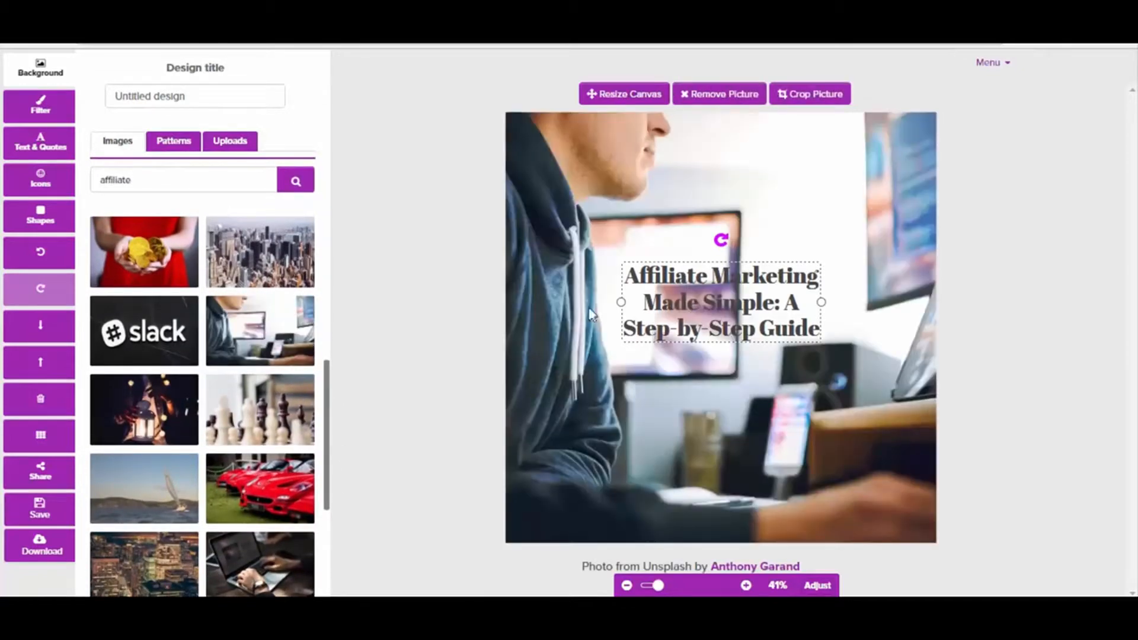
- Move the title text slightly up and to the right over the monitor and color it with the preset red
left_click_drag(719, 303, 759, 211)
left_click_drag(760, 261, 729, 276)
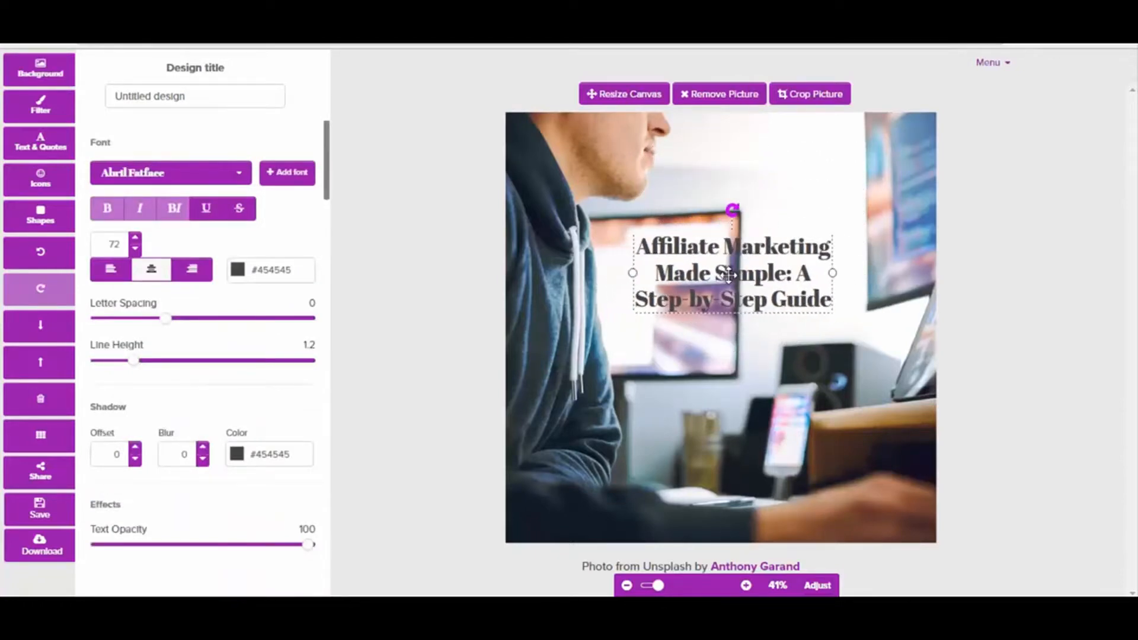
left_click(237, 274)
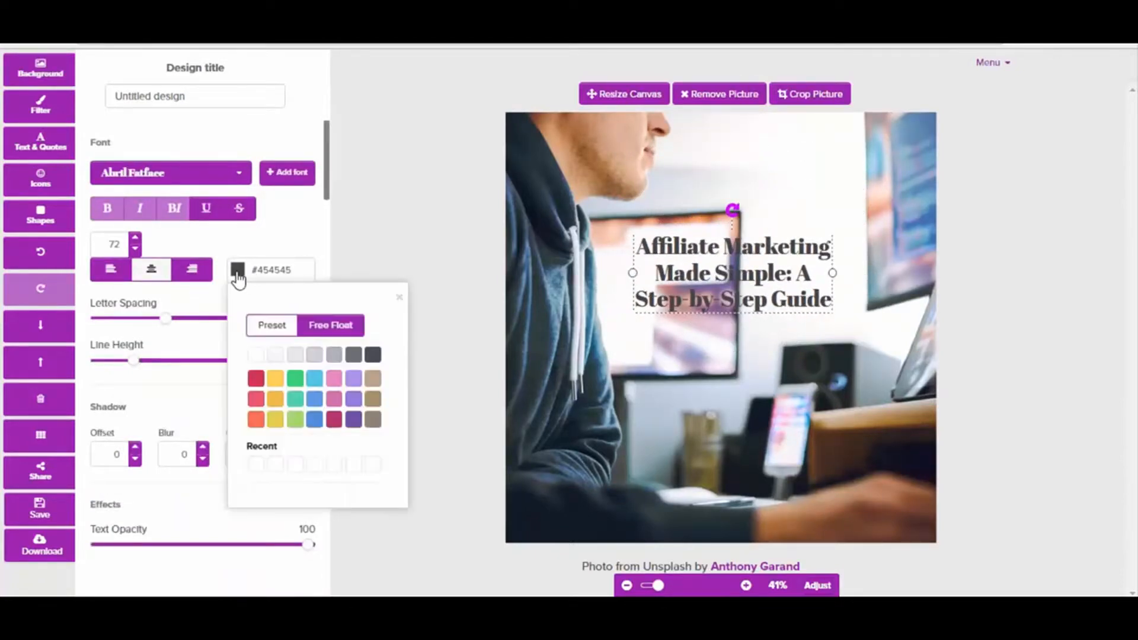
left_click(256, 379)
left_click(598, 349)
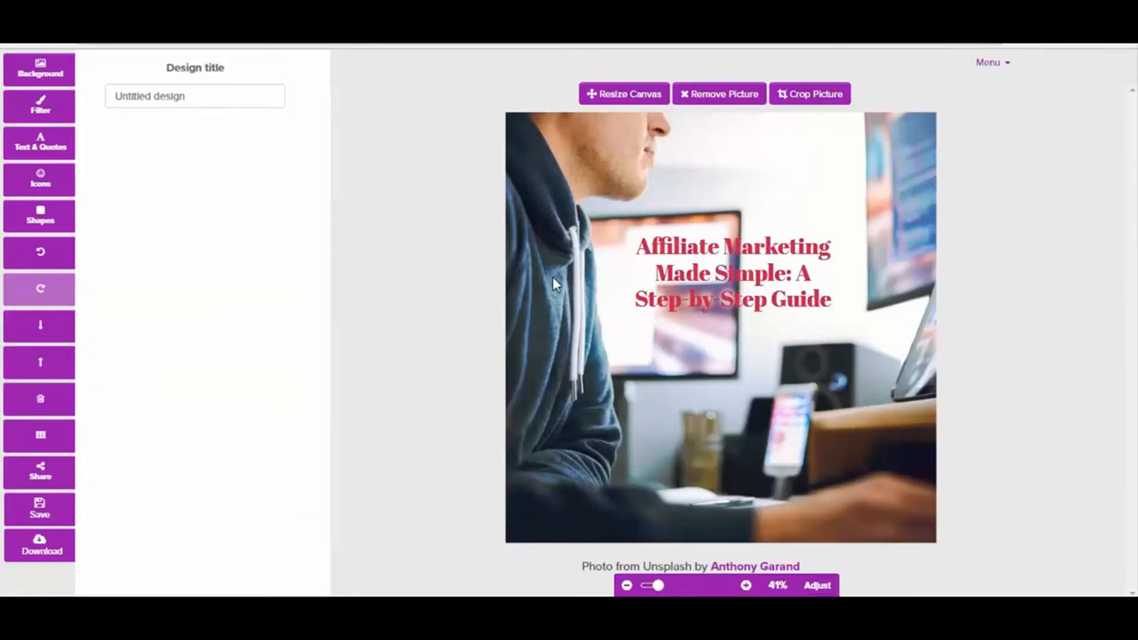
- Filter the background photo with a black color overlay of 20 and increase its Darken and Blur amounts
left_click(45, 115)
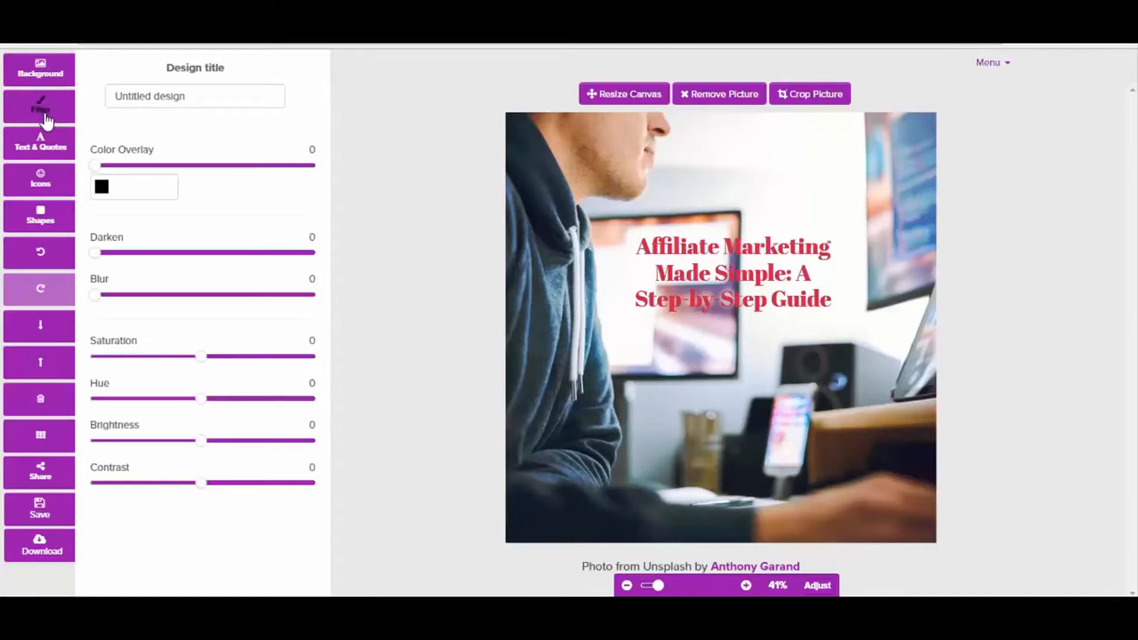
left_click_drag(97, 167, 142, 178)
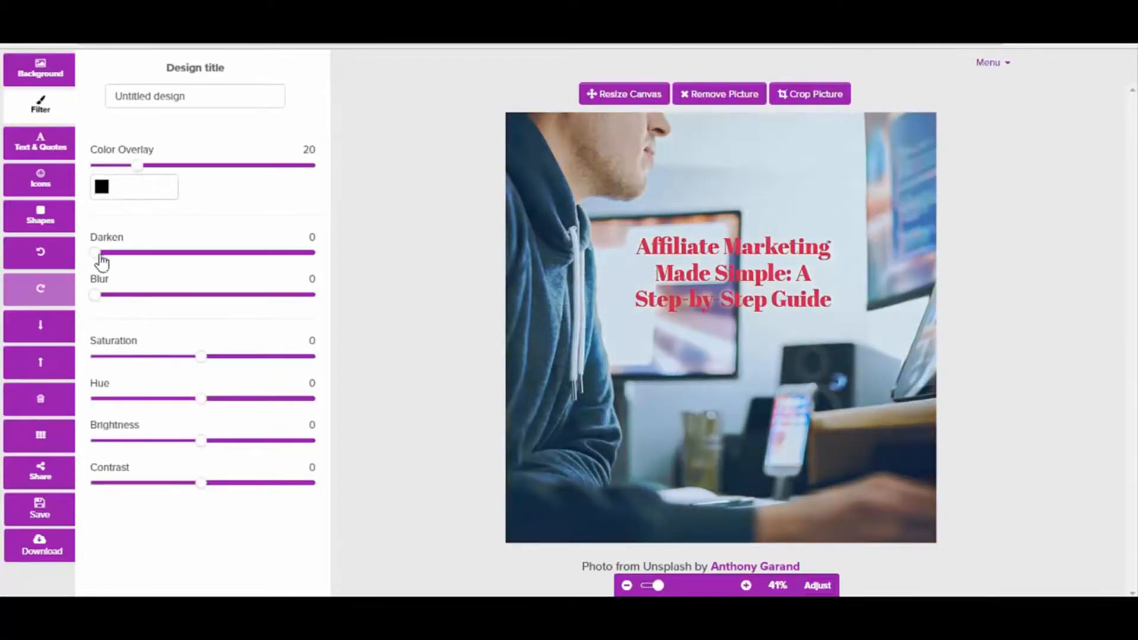
left_click_drag(95, 252, 148, 254)
left_click_drag(96, 297, 150, 307)
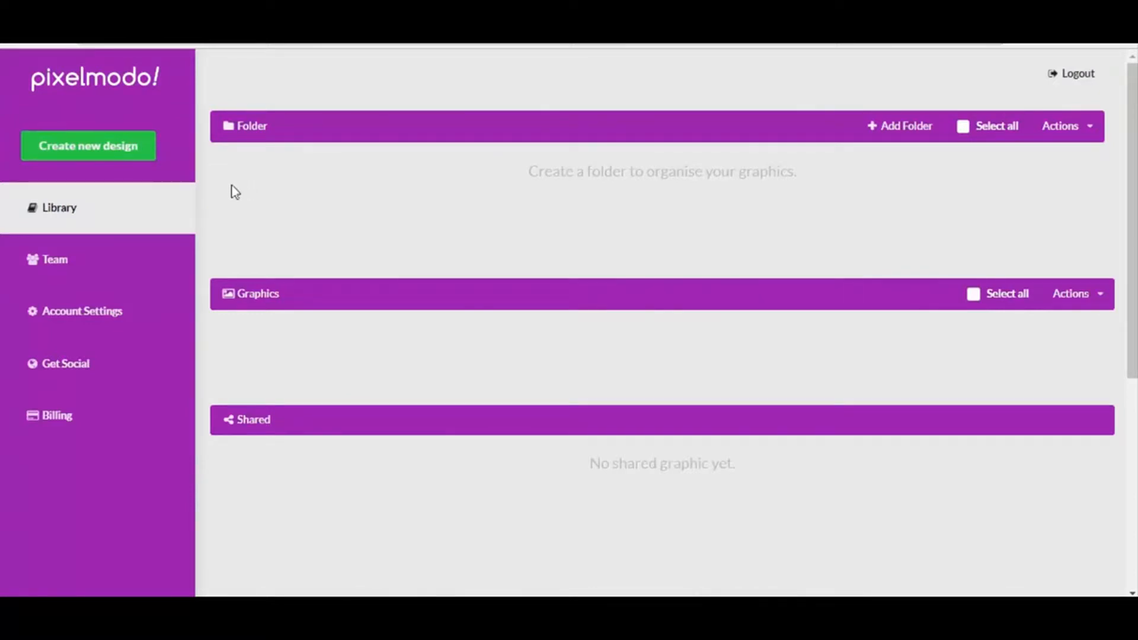
- Start a new 1200 x 900 px Facebook Post design from the Cyber Monday Skincare sales template
left_click(96, 148)
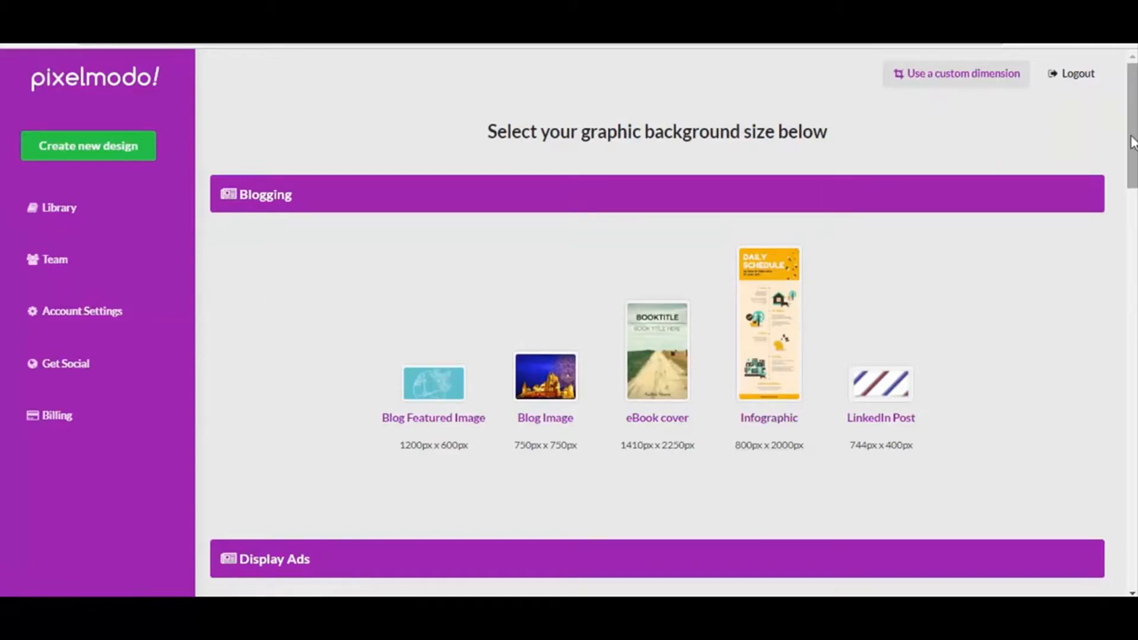
left_click_drag(1131, 136, 1136, 458)
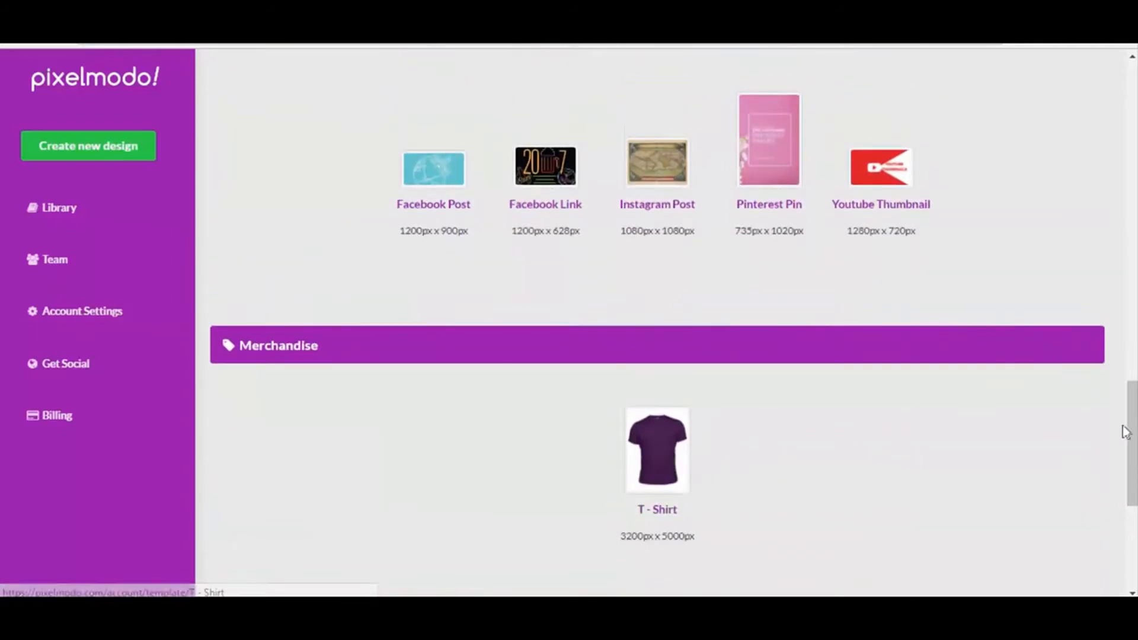
left_click_drag(1133, 432, 1134, 419)
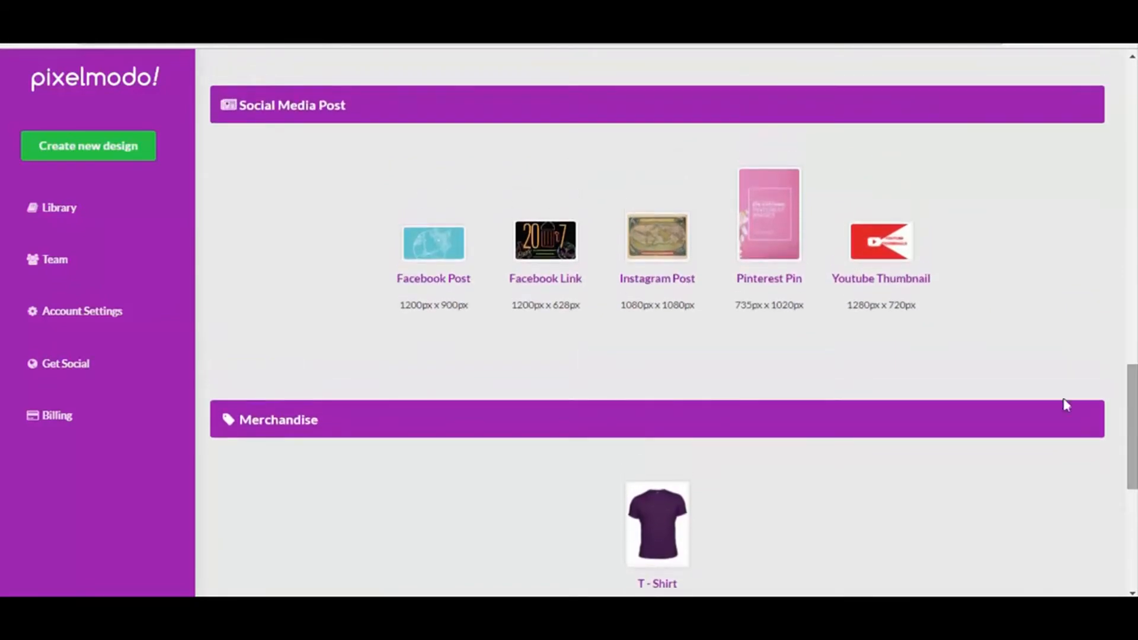
left_click(435, 261)
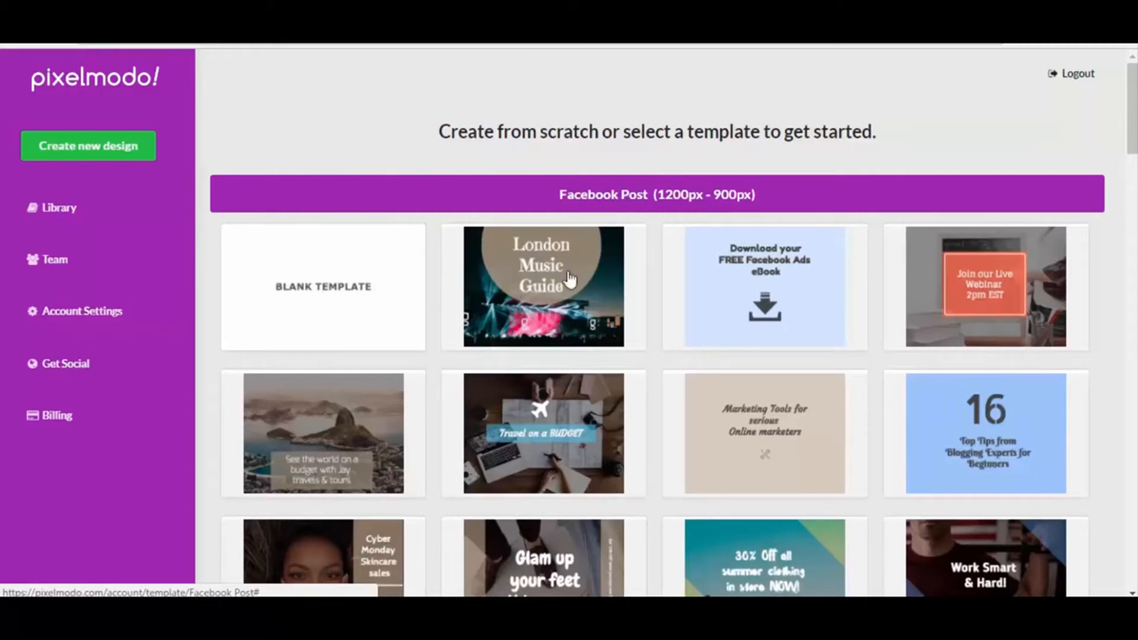
left_click_drag(1132, 107, 1131, 138)
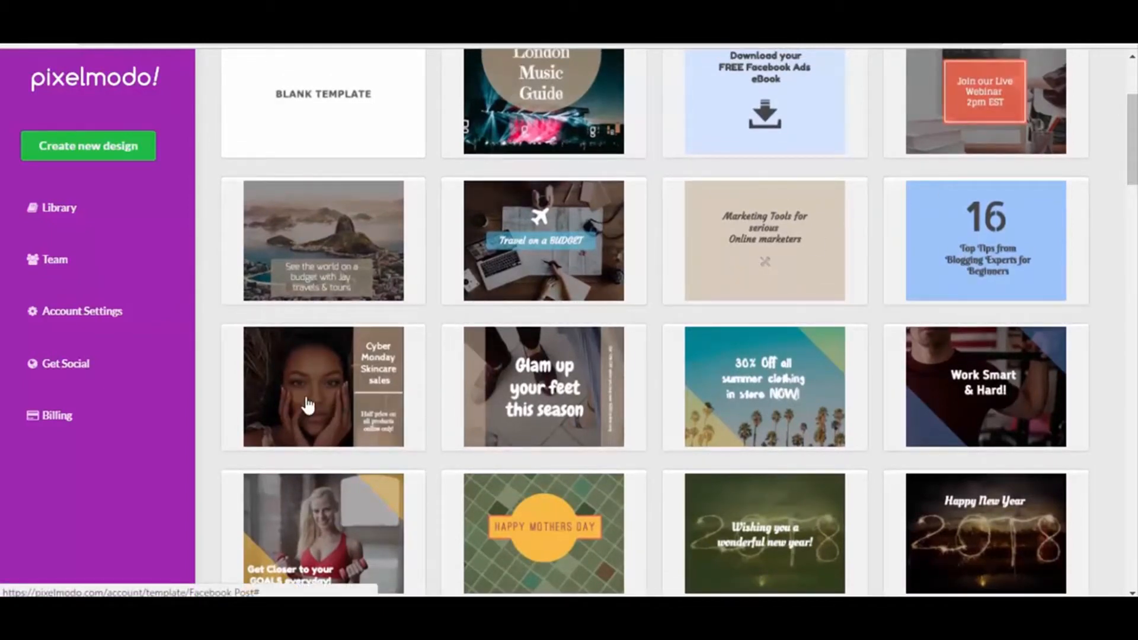
scroll(308, 405, "up", 3)
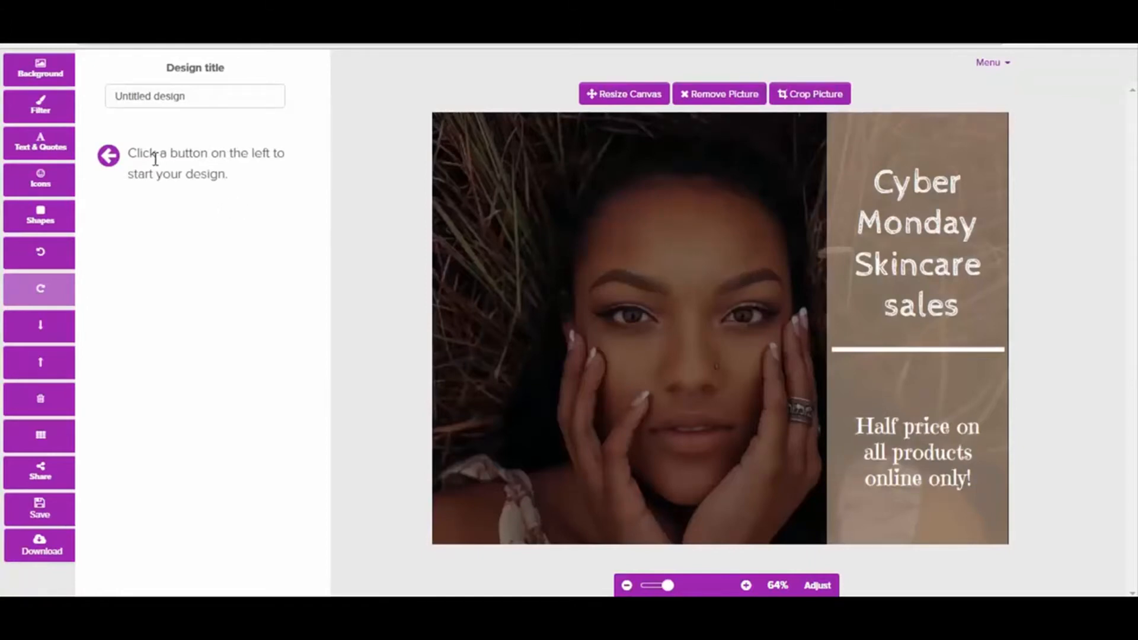
- Add the "But life was something more" quote to the design and place it in the upper-left area of the photo
left_click(40, 77)
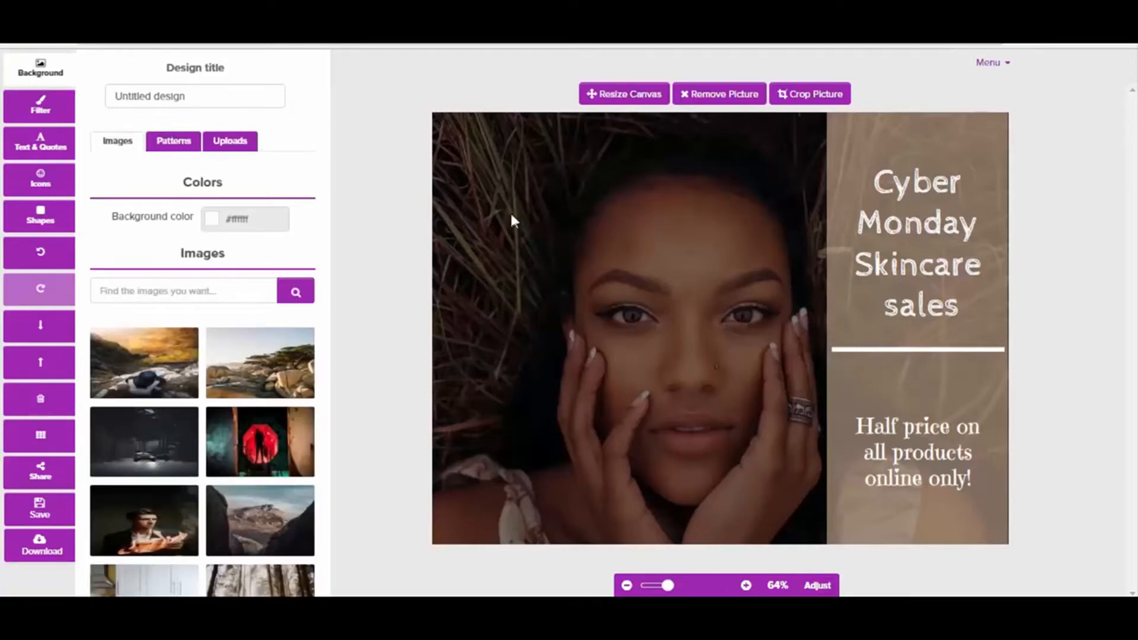
left_click(38, 148)
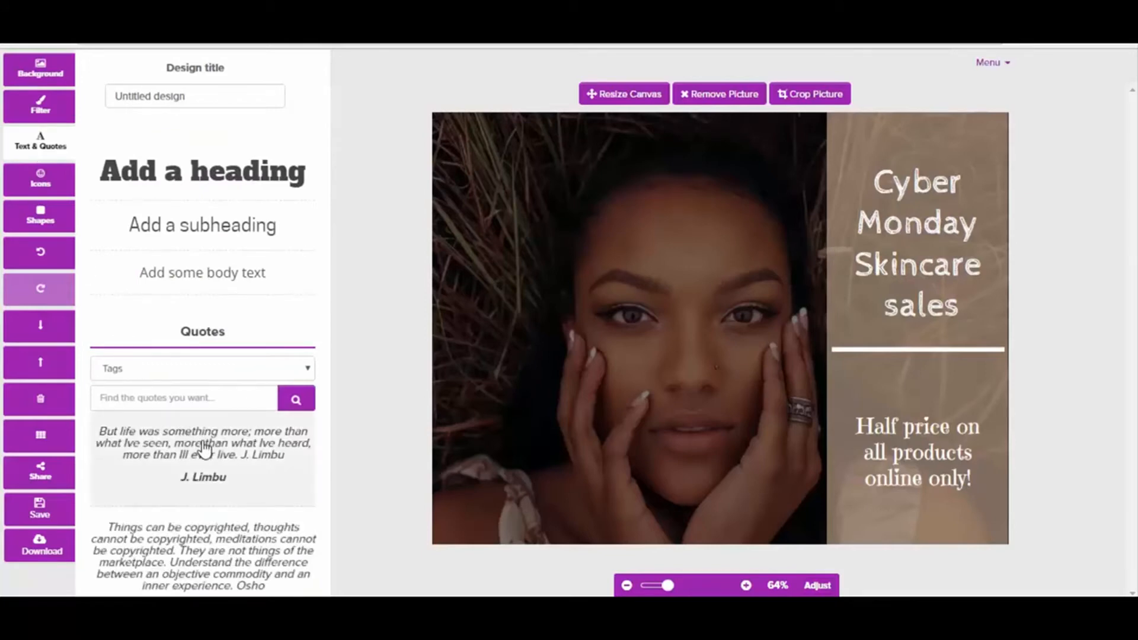
left_click(205, 451)
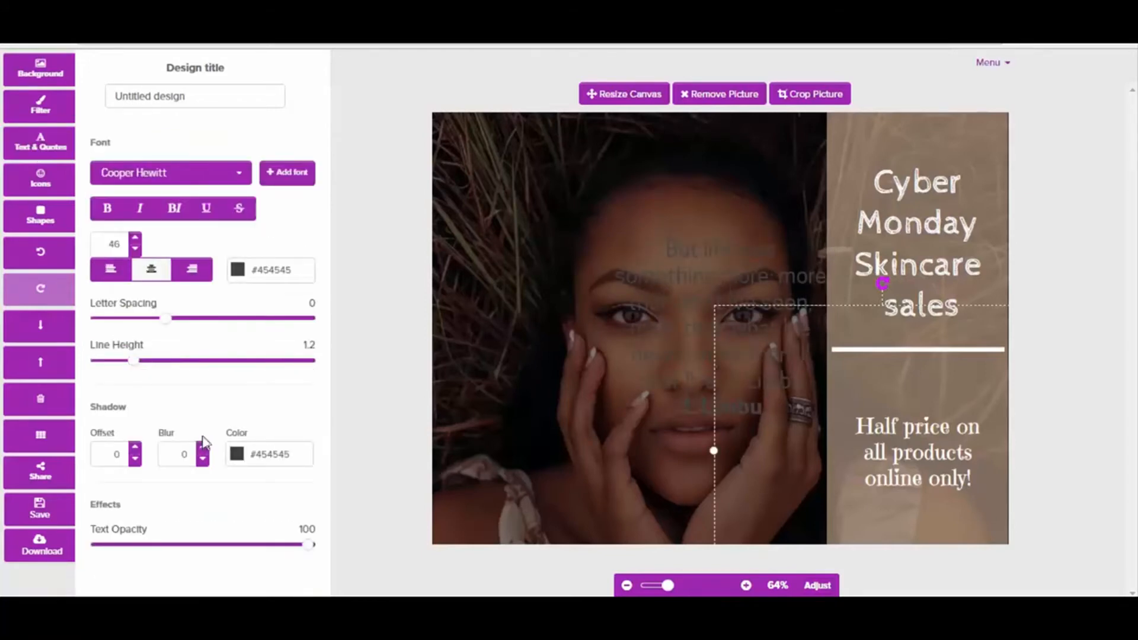
left_click_drag(716, 340, 499, 207)
left_click_drag(661, 304, 509, 209)
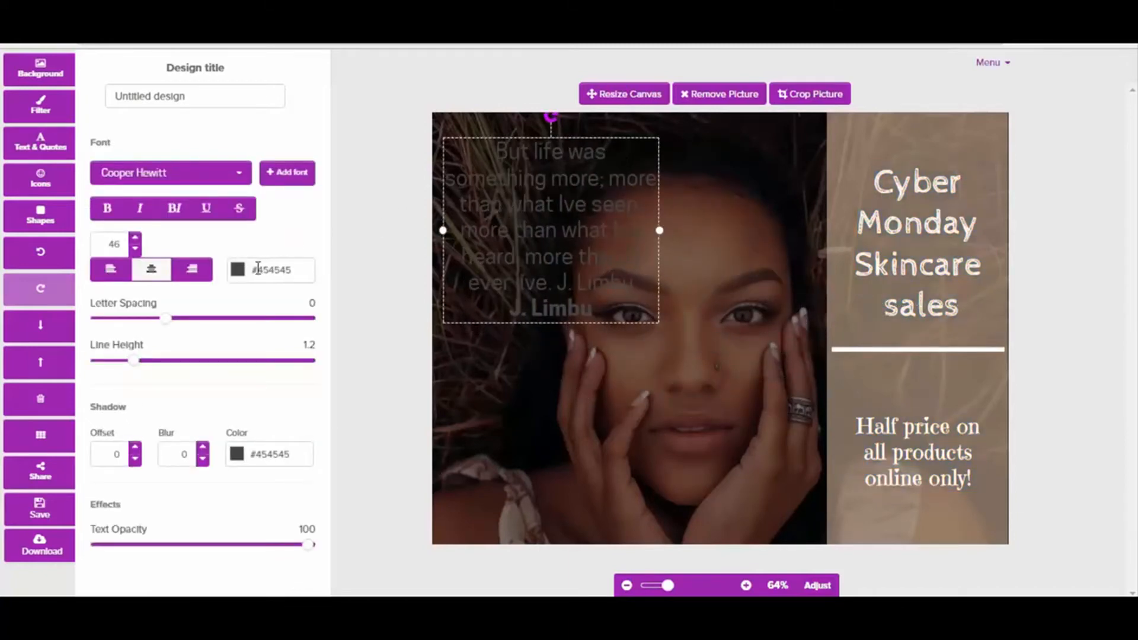
- Change the quote's text color to white and deselect it
left_click(239, 271)
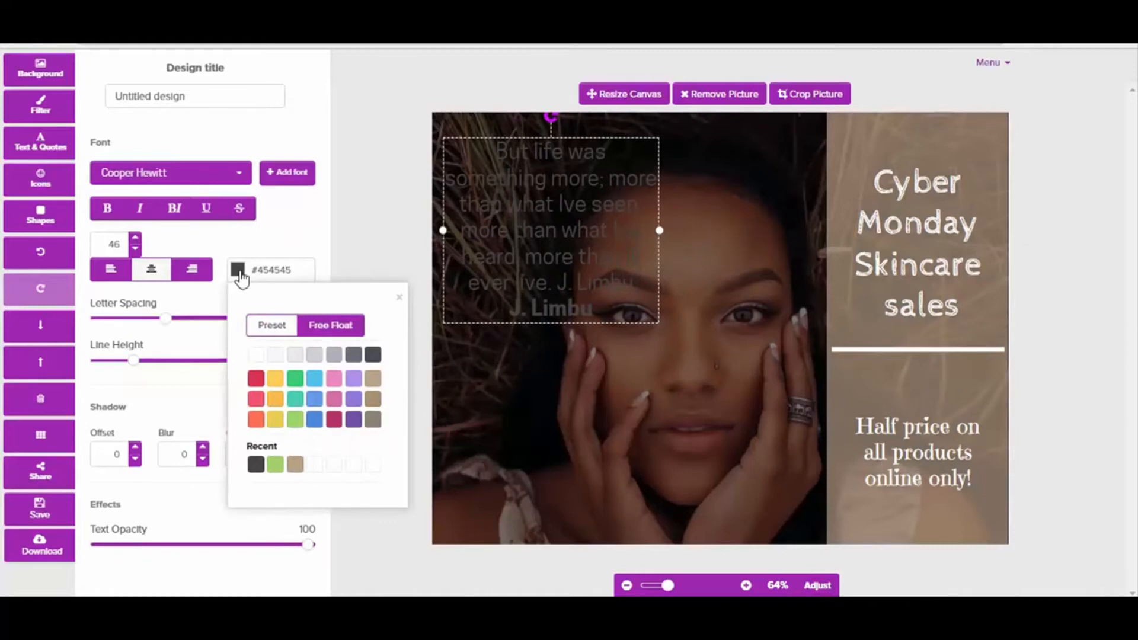
left_click(255, 356)
left_click(539, 386)
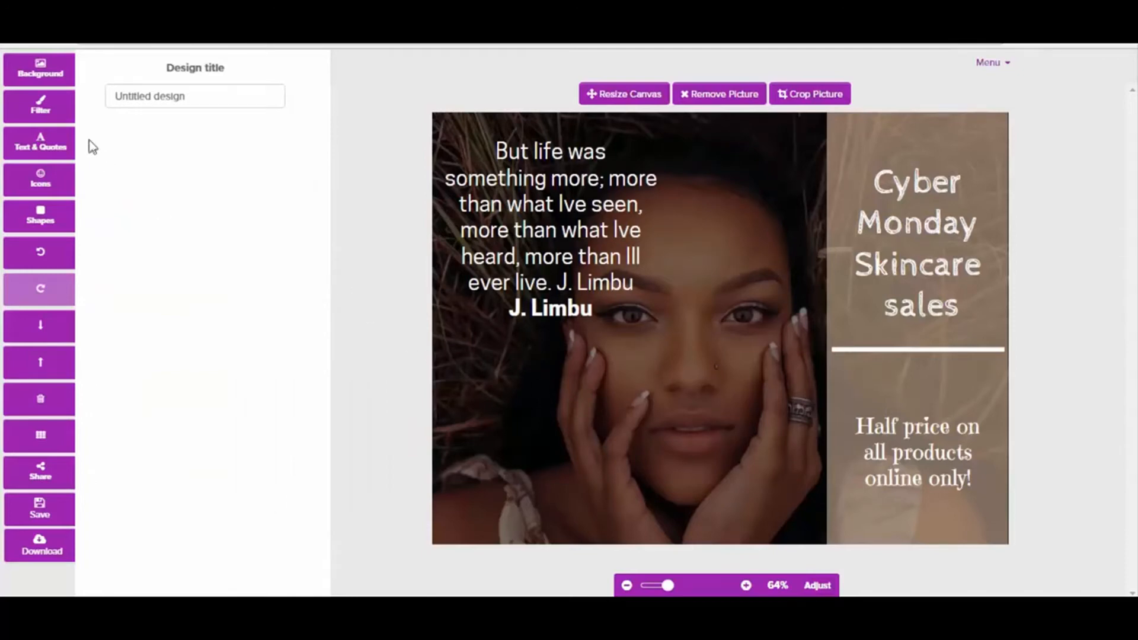
- Apply a yellow #ffce54 color overlay to the background photo at strength 31
left_click(41, 109)
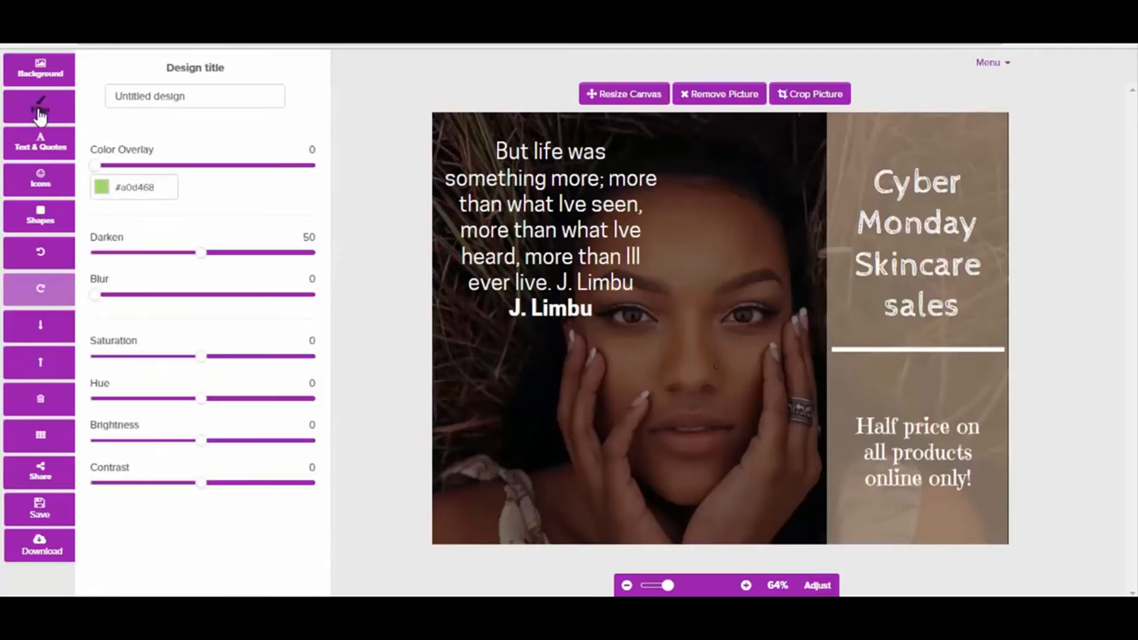
left_click_drag(93, 170, 135, 177)
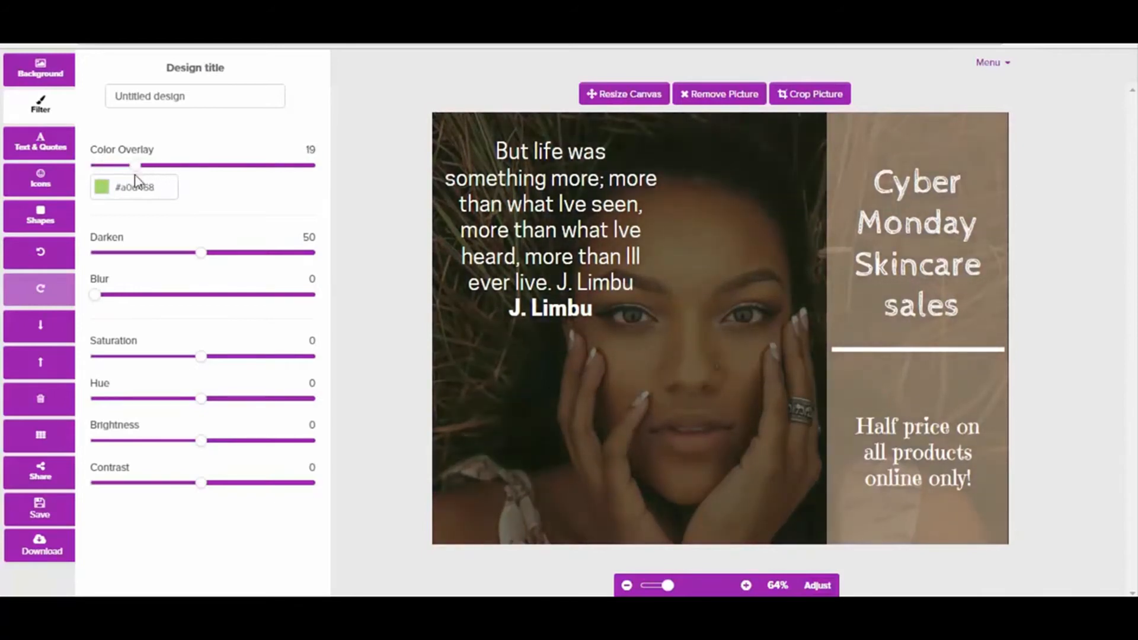
left_click(128, 189)
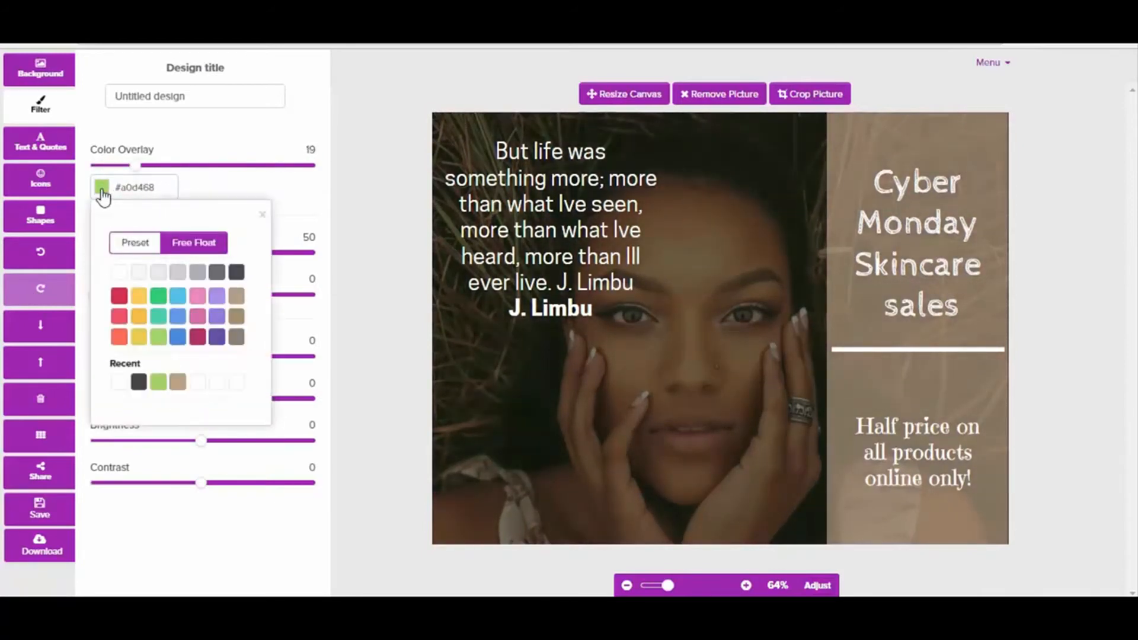
left_click(140, 300)
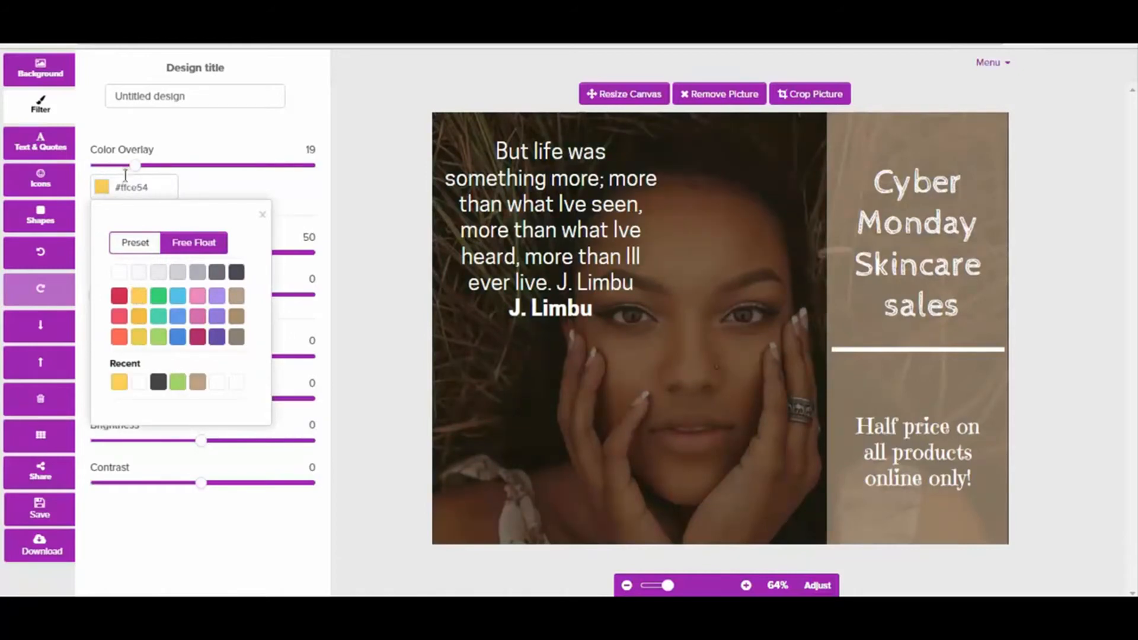
left_click_drag(140, 167, 166, 175)
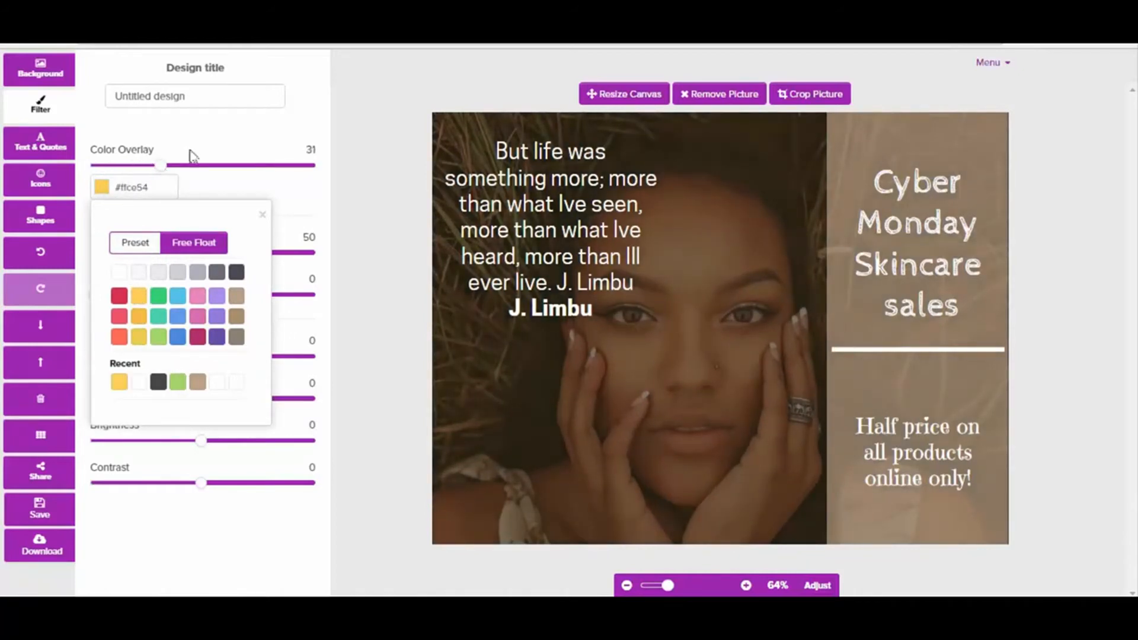
left_click(224, 143)
- Set the photo's filters to Darken 30, Blur 10, Saturation -44, Hue -4, Brightness -16 and Contrast -23
left_click_drag(202, 253, 160, 261)
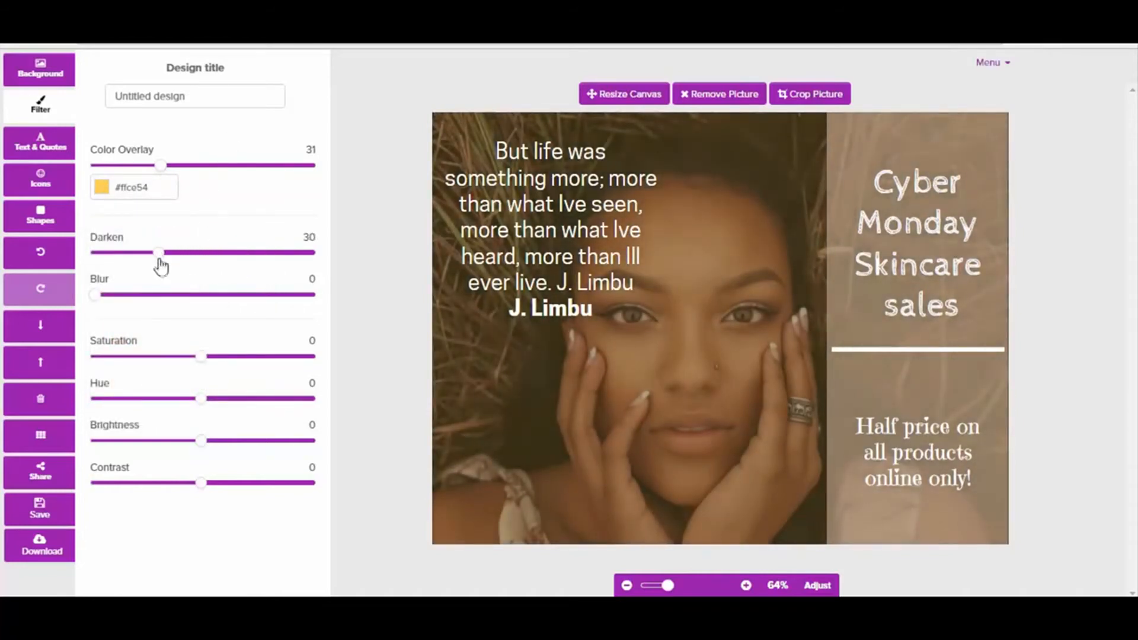
left_click_drag(101, 292, 118, 301)
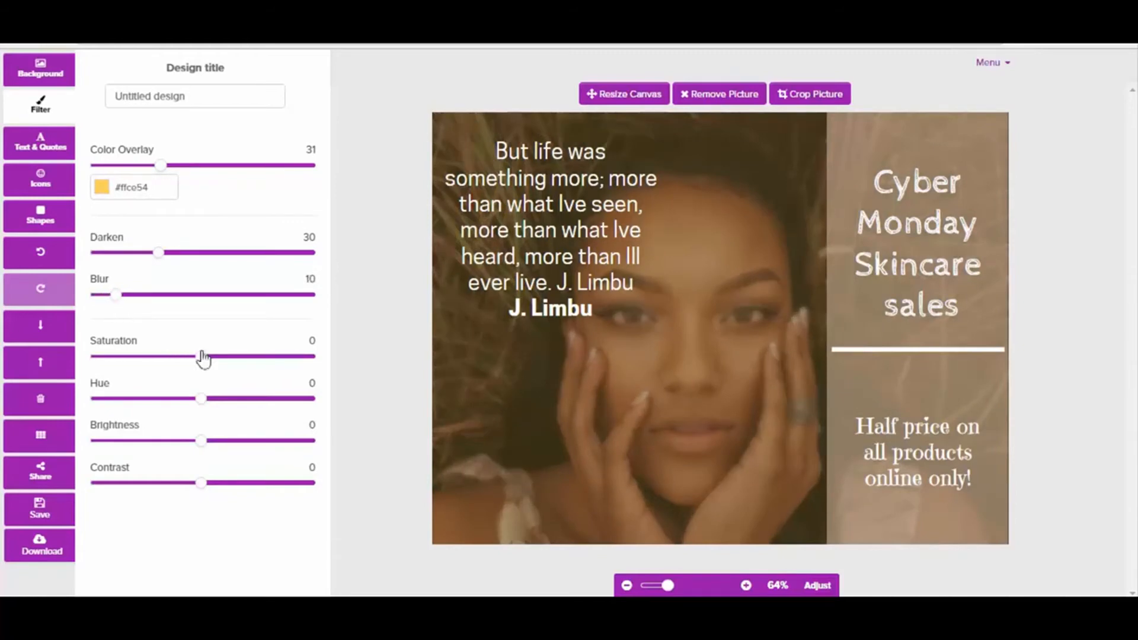
left_click_drag(202, 357, 157, 366)
mouse_move(198, 401)
left_mouse_down()
mouse_move(181, 402)
mouse_move(197, 405)
left_mouse_up()
left_click_drag(198, 447, 188, 447)
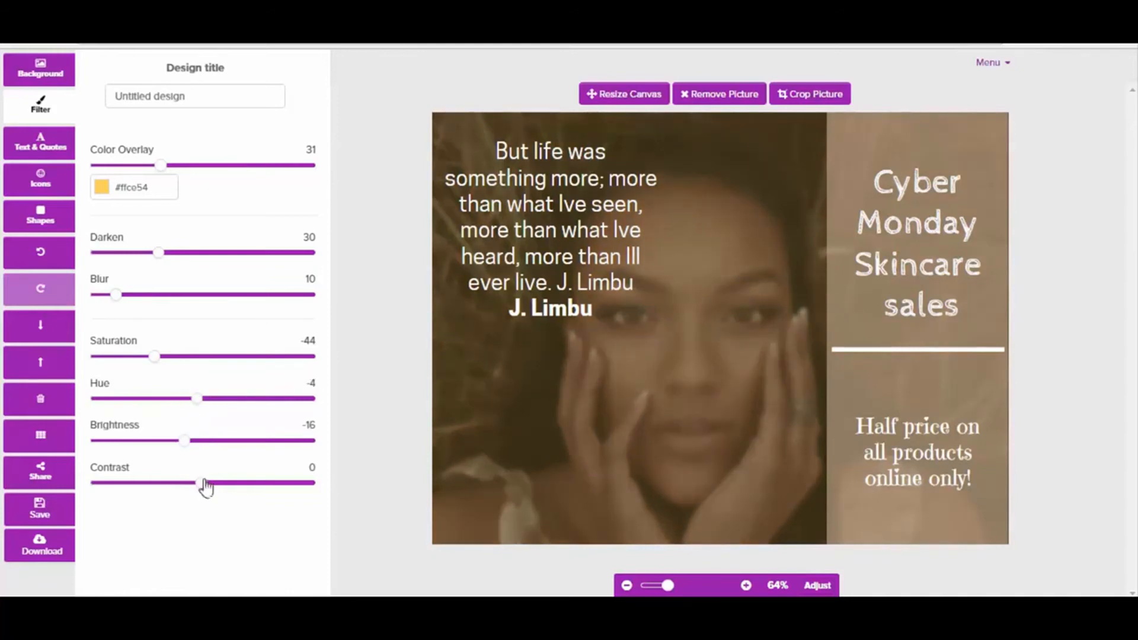
left_click_drag(206, 486, 183, 492)
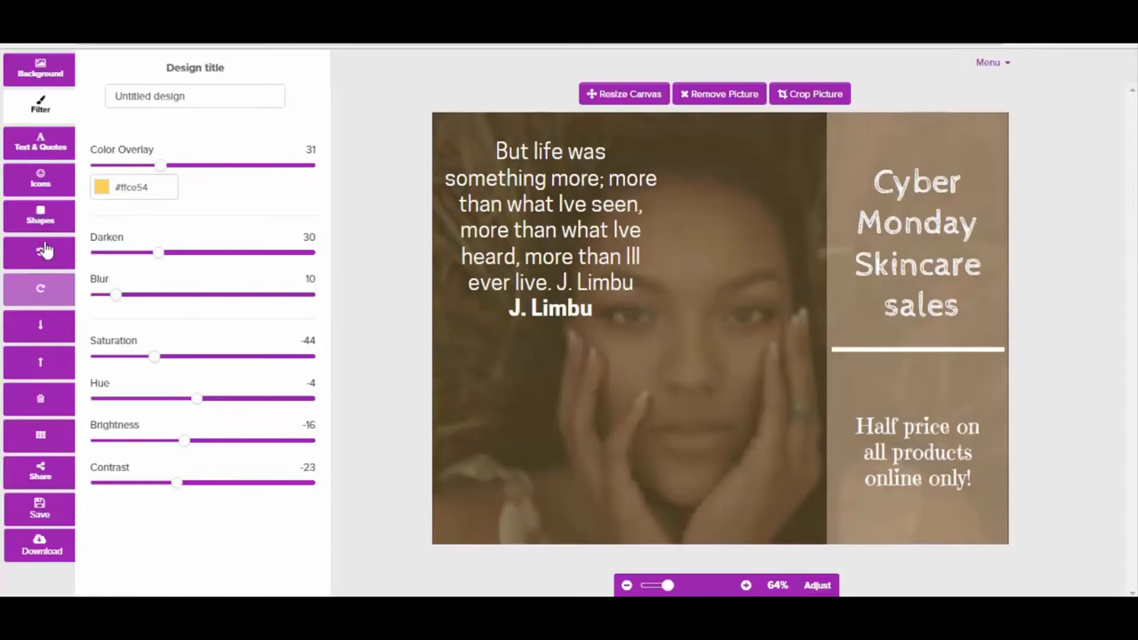
- Add the red Pinterest icon to the design, shrink it and place it in the upper-right corner of the canvas
left_click(39, 188)
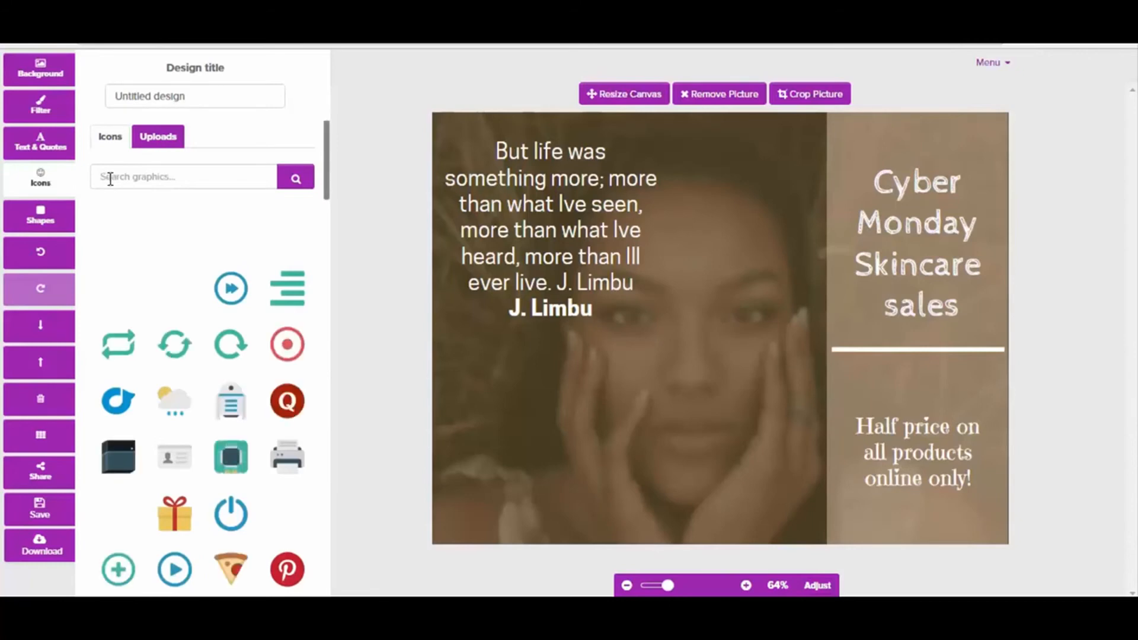
left_click(143, 182)
left_click(288, 571)
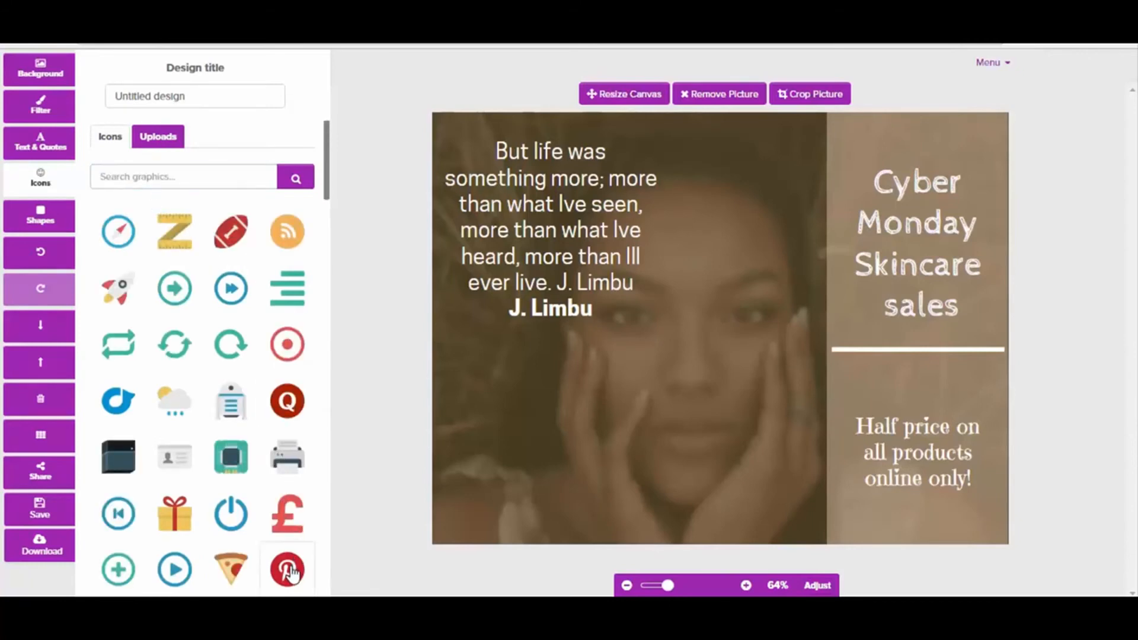
left_click(727, 353)
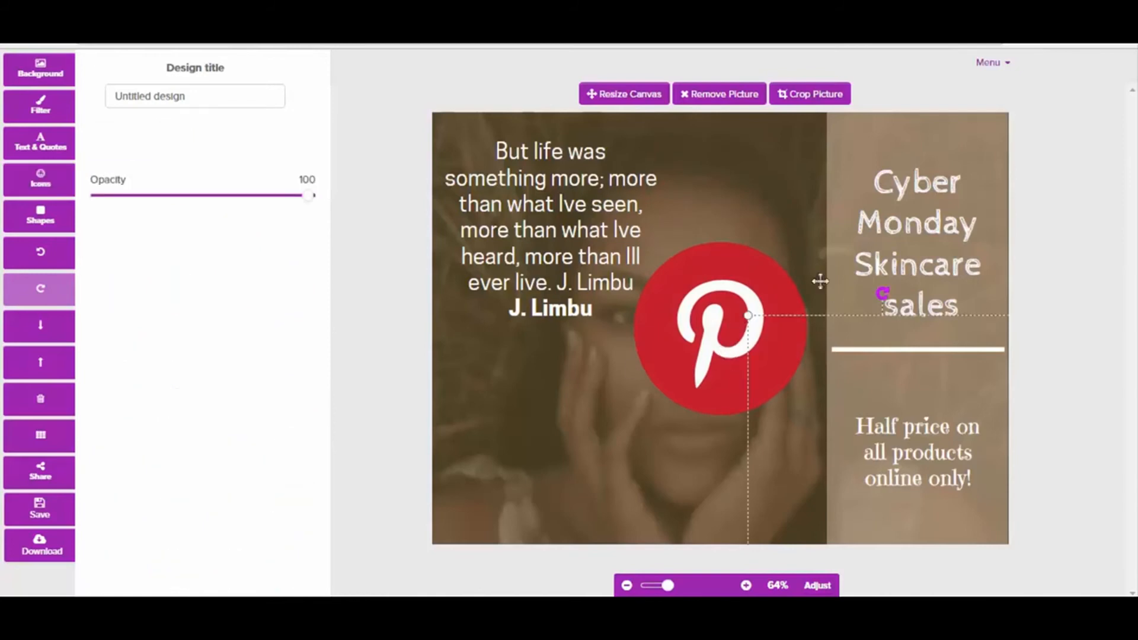
left_click_drag(717, 321, 784, 297)
left_click_drag(872, 220, 983, 132)
- Shift the "Cyber Monday Skincare sales" heading left and slightly down, and move the "Half price on all products online only!" text left
left_click(896, 223)
left_click_drag(895, 222, 876, 225)
left_click_drag(934, 461, 915, 460)
left_click_drag(896, 290, 896, 302)
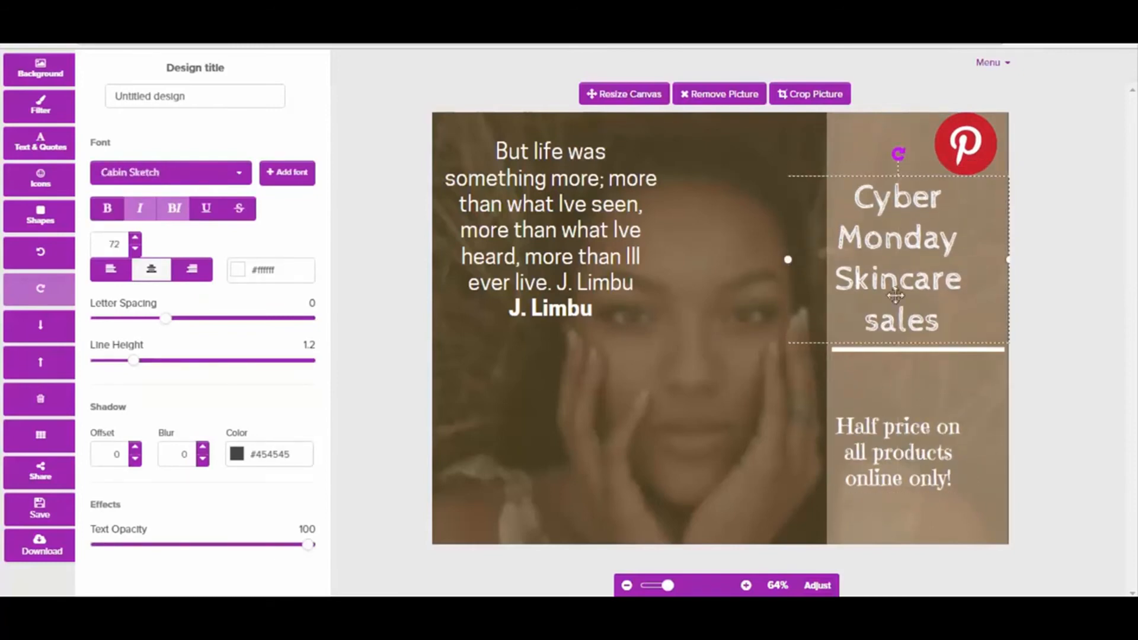
- Nudge the Pinterest icon slightly down and right, away from the canvas's upper edge, and deselect it
left_click(858, 160)
left_click_drag(965, 145, 968, 151)
left_click(707, 196)
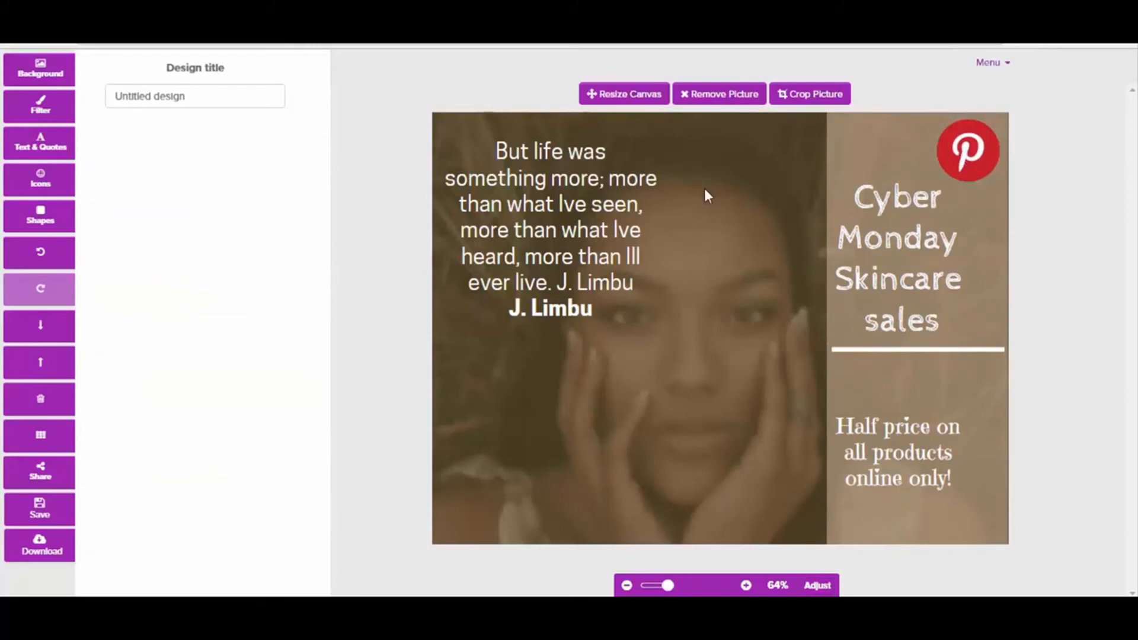
- Look over the available icon graphics and open the shapes library
left_click(42, 189)
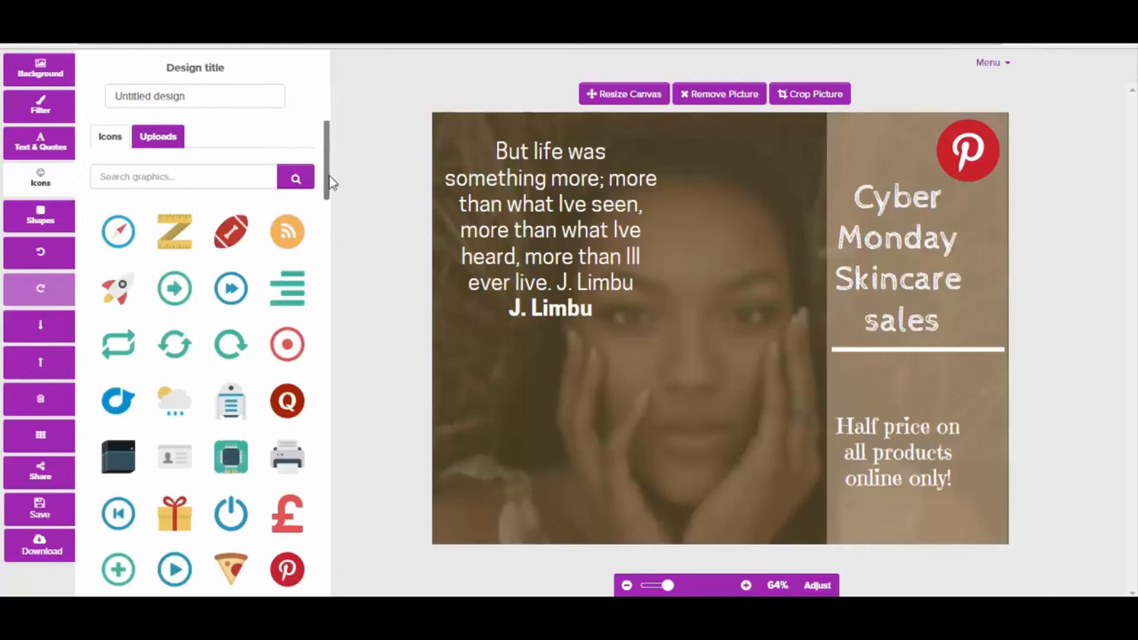
mouse_move(330, 186)
left_mouse_down()
mouse_move(329, 258)
mouse_move(330, 184)
left_mouse_up()
left_click(41, 223)
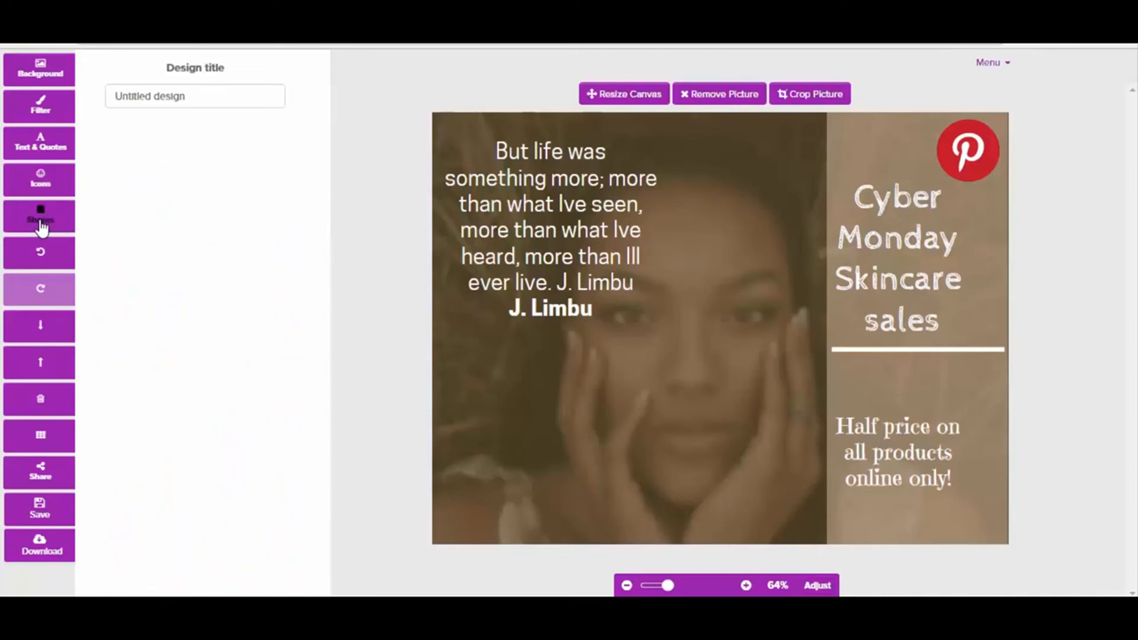